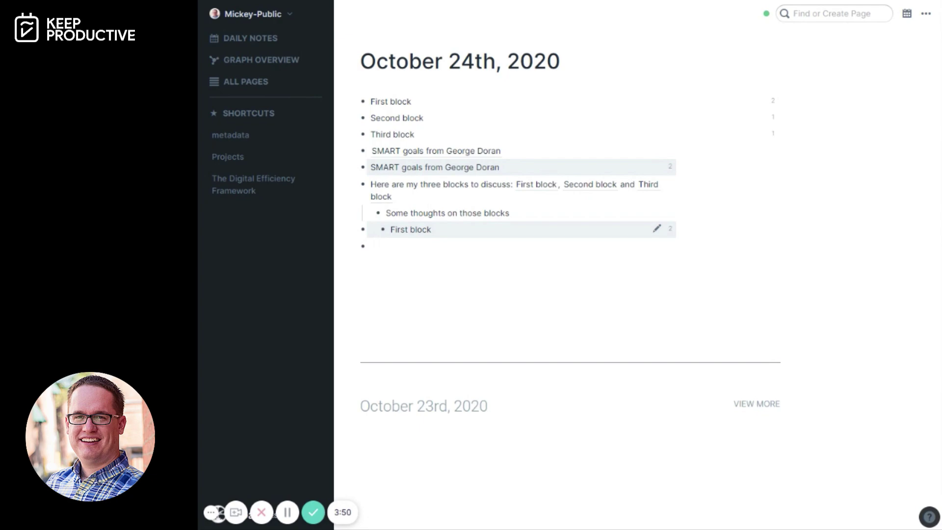
Nest a block embed of Third block under First block with /em
click(411, 101)
key(Return)
key(Tab)
text(/em)
key(Return)
text(third)
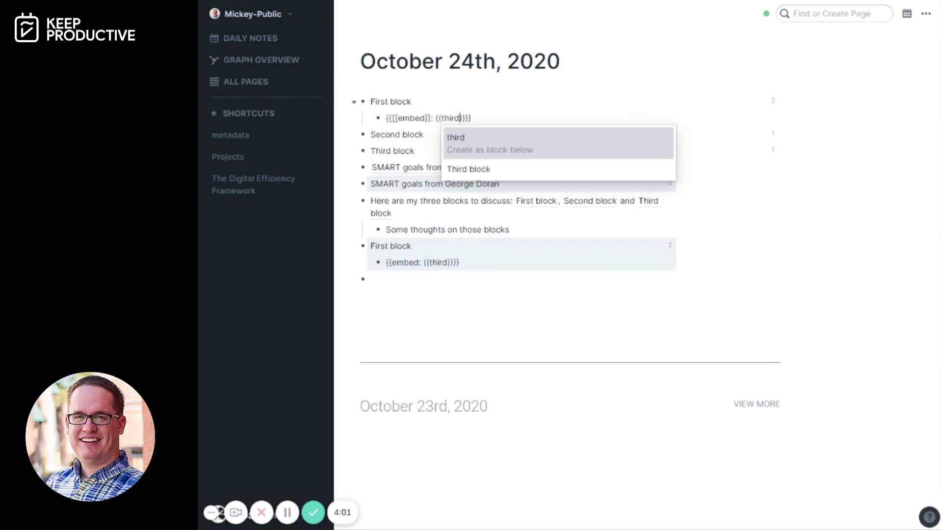
key(Down)
key(Return)
click(420, 317)
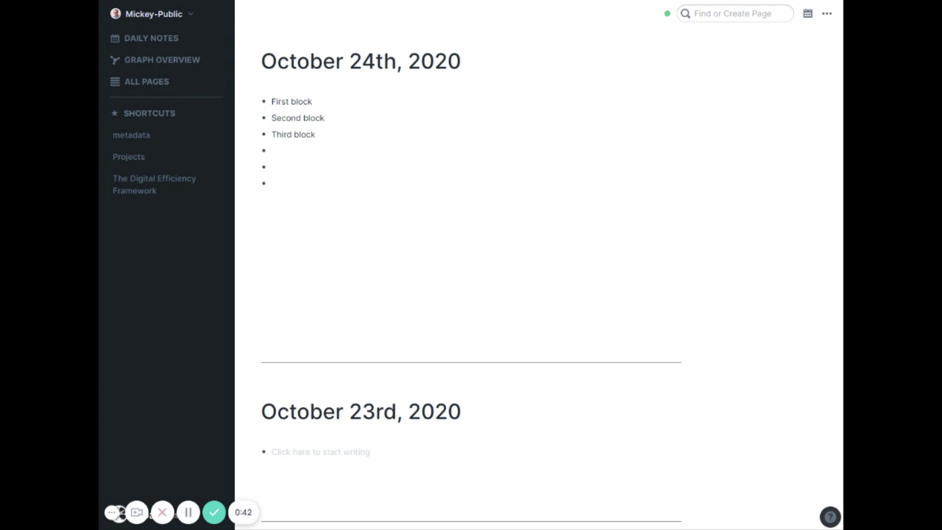
Insert a block reference to 'SMART goals from George Doran' in the bullet below Third block
click(272, 151)
text(((s)
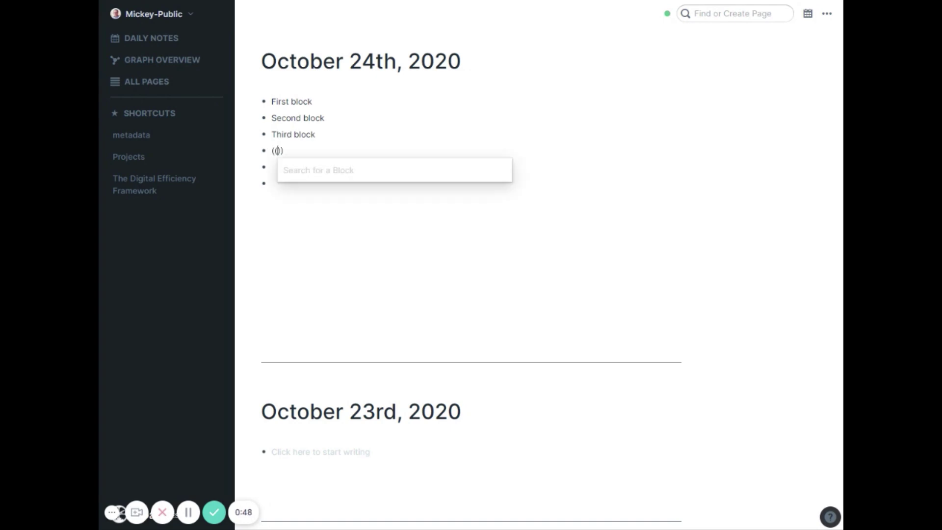
text(mart)
key(Down)
key(Down)
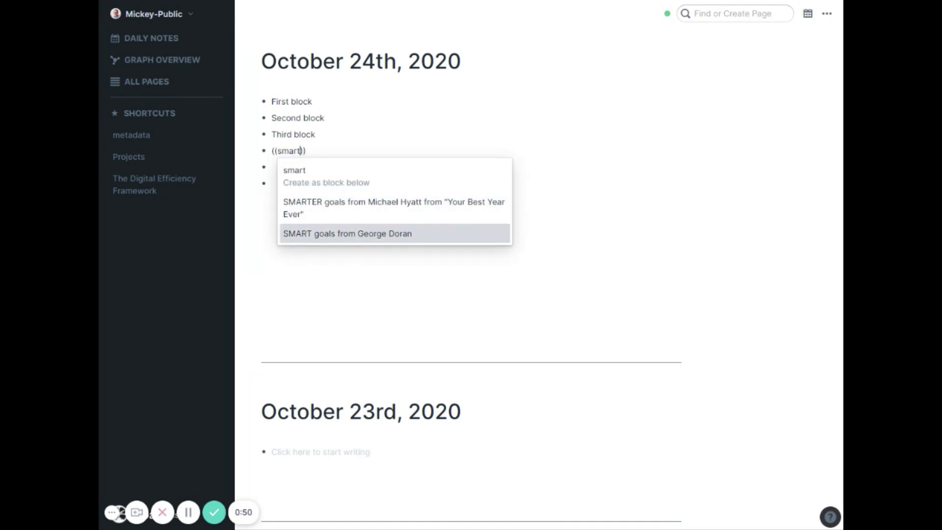
key(Return)
key(Down)
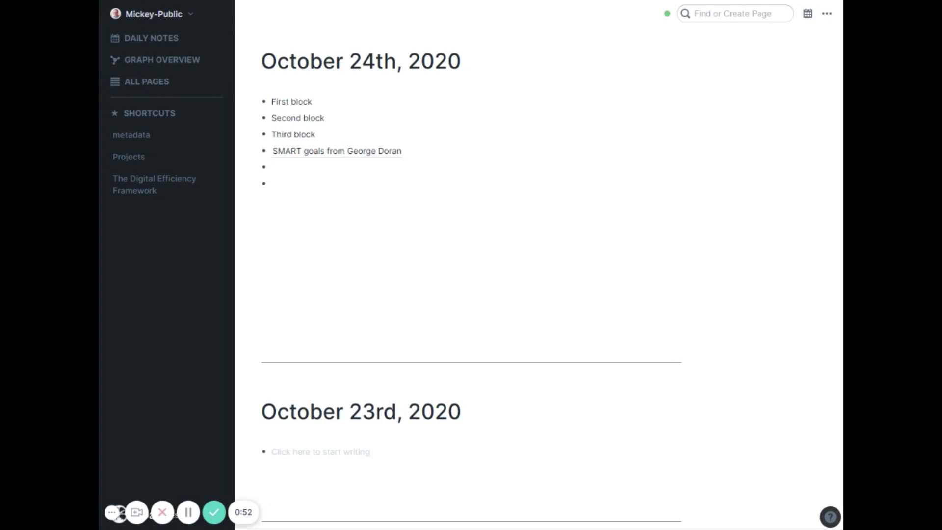
Jump to the original SMART goals block and toggle its linked references on and off
right_click(346, 156)
click(327, 47)
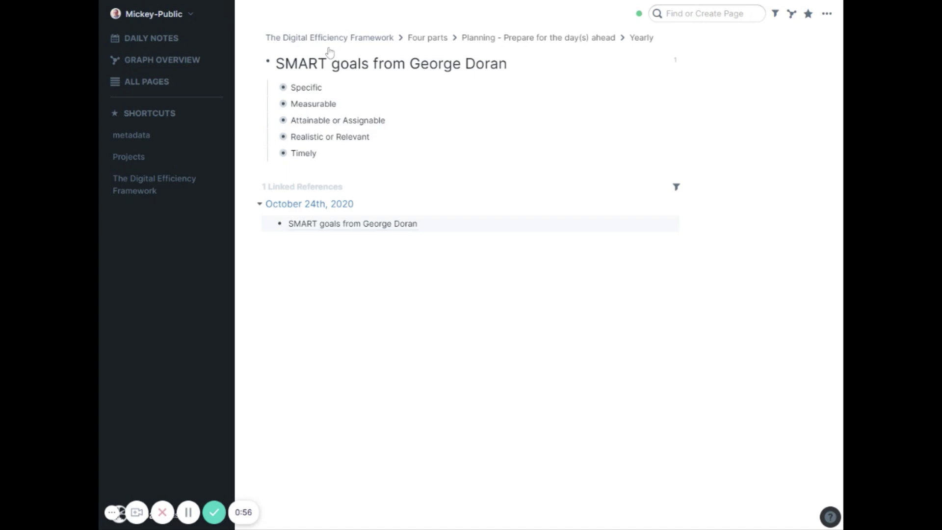
click(676, 63)
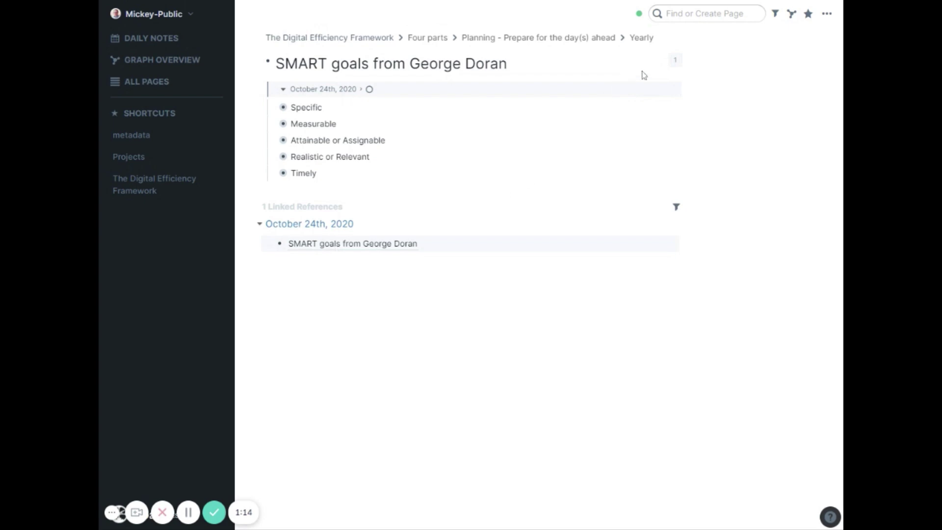
click(677, 62)
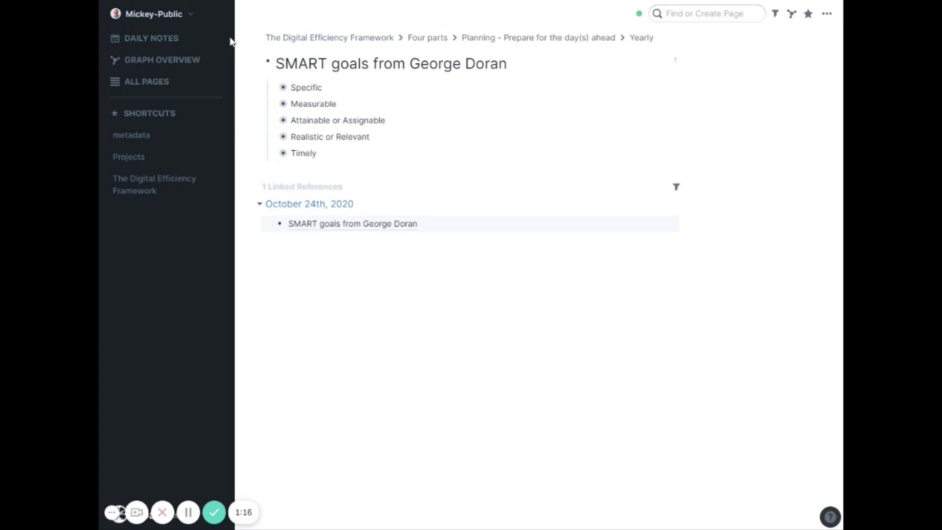
Back on the daily note, embed the SMART goals from George Doran block via /block
click(162, 41)
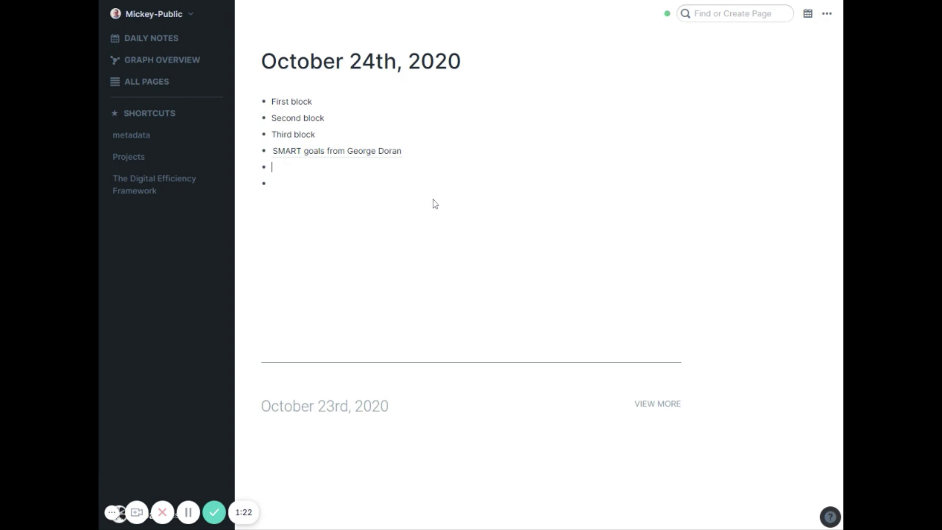
text(/block)
key(Down)
key(Return)
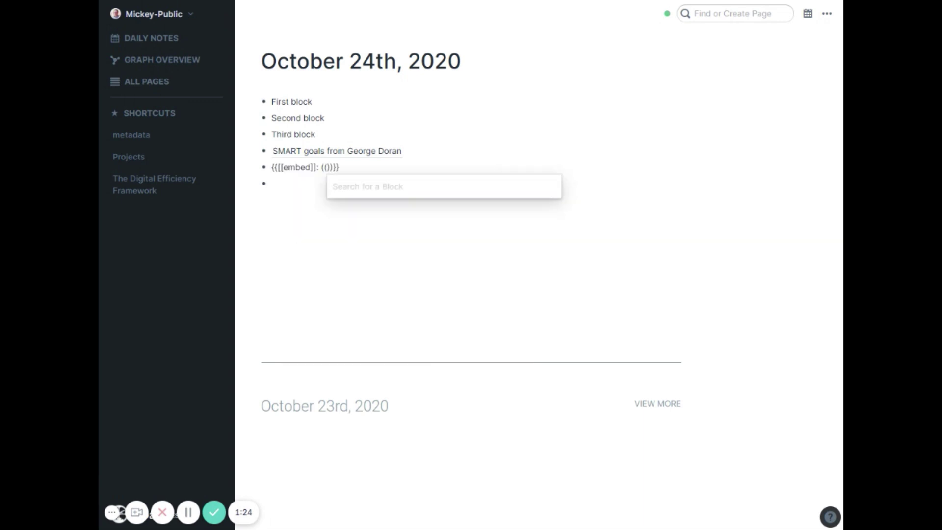
text(smart)
key(Down)
key(Down)
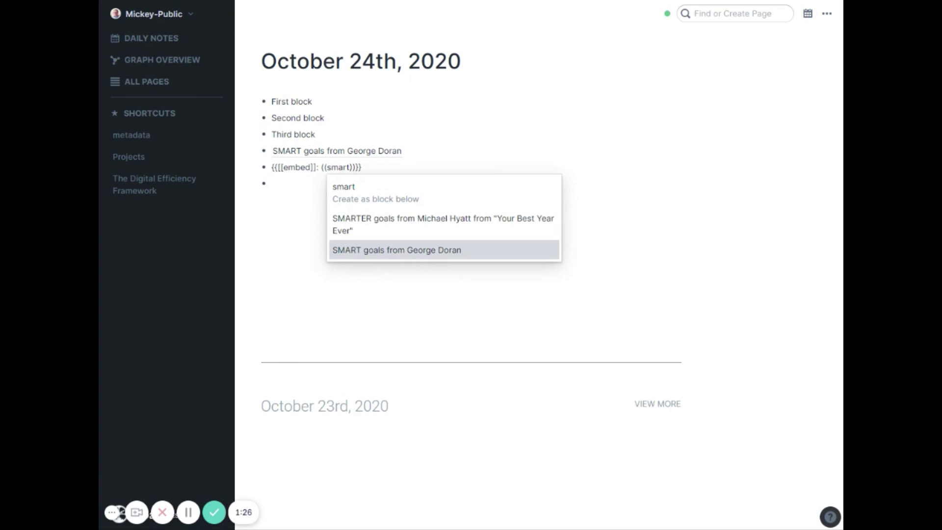
key(Return)
click(431, 217)
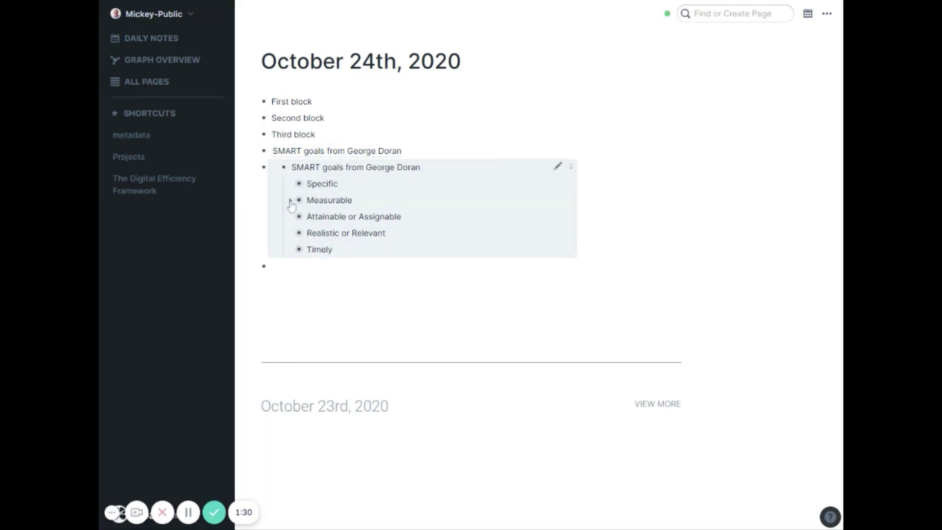
Delete the stray line break before 'need?' in the Attainable or Assignable paragraph, then collapse it
click(290, 202)
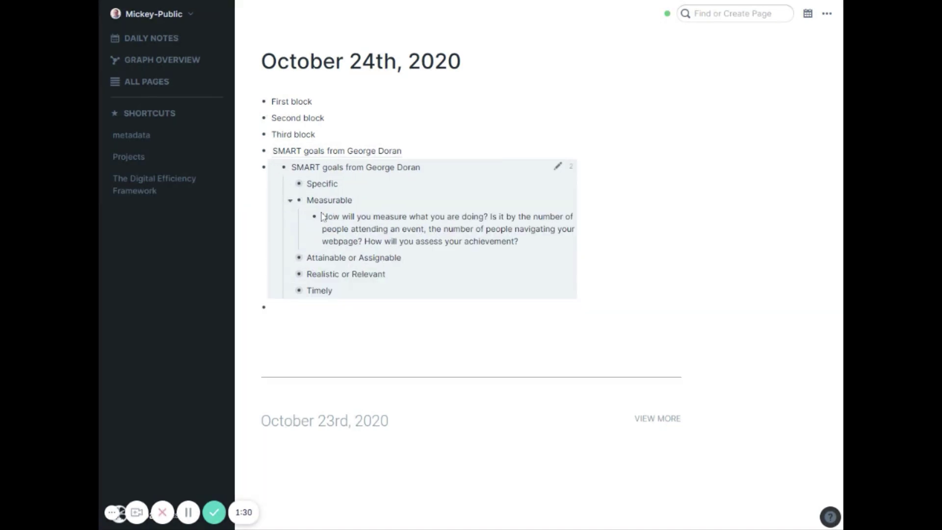
click(290, 202)
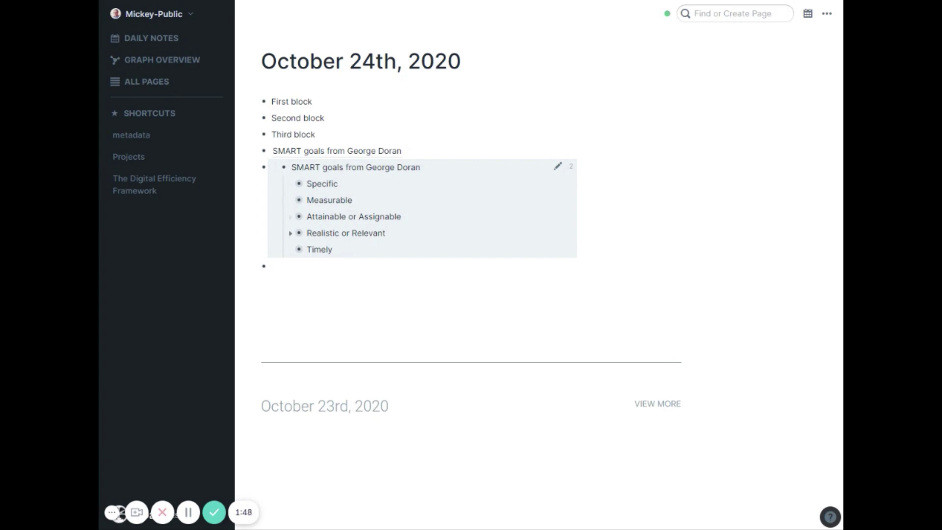
click(290, 216)
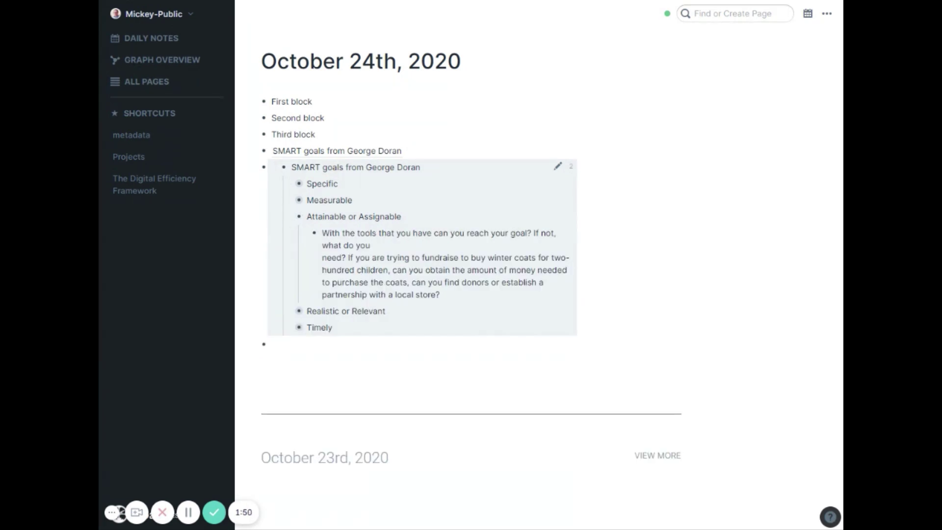
click(371, 245)
key(Delete)
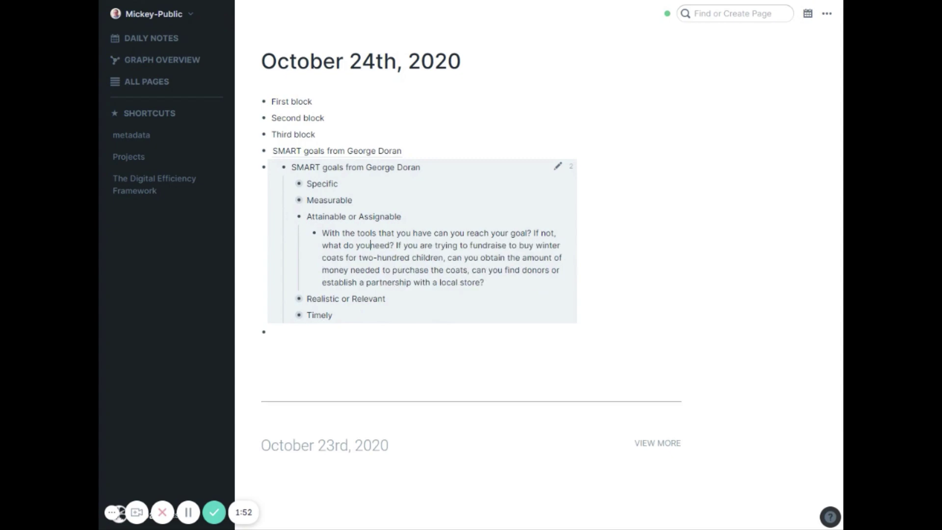
click(455, 233)
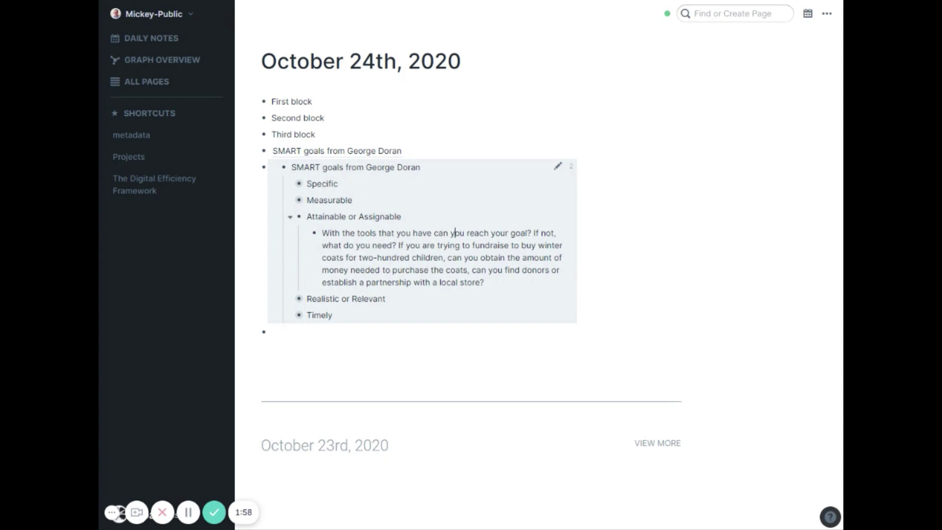
click(290, 216)
Collapse the SMART goals embed and start a new bullet reading 'Here are my three blocks to'
click(276, 167)
click(278, 184)
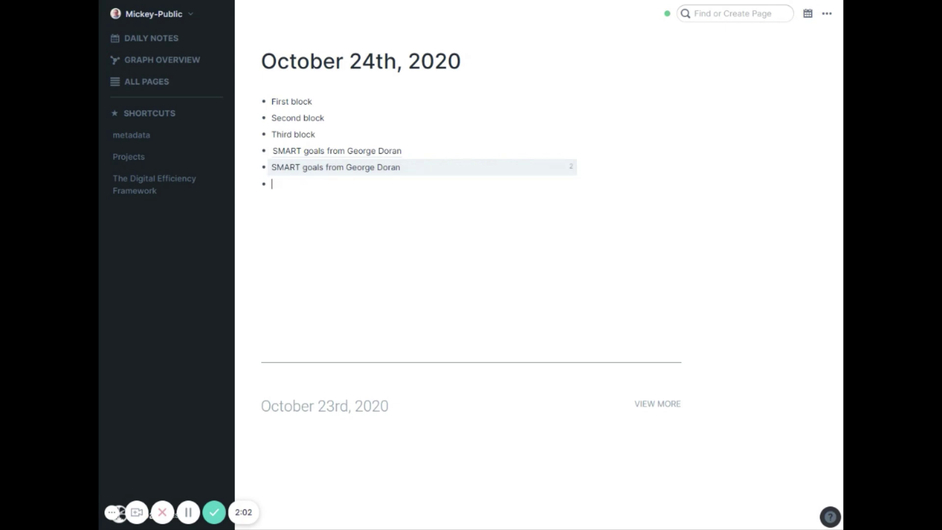
key(Return)
key(Return)
key(Return)
text(Her4e are)
key(BackSpace)
key(BackSpace)
key(BackSpace)
key(BackSpace)
key(BackSpace)
key(BackSpace)
text(e are my three blocks to sd)
key(BackSpace)
key(BackSpace)
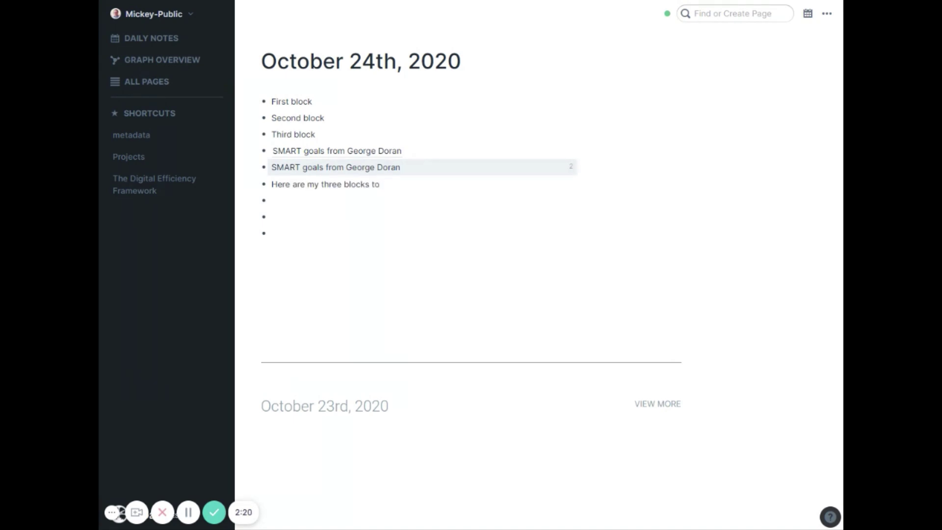
Finish with 'discuss:' followed by references to First block, Second block and Third block
text(discuss: )
text(((block)
key(Down)
key(Down)
key(Return)
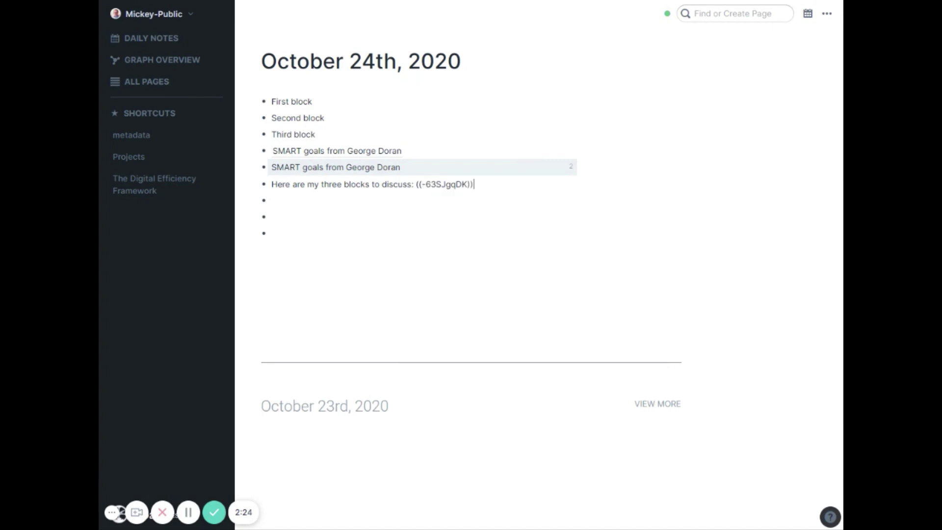
text(, ((some)
key(BackSpace)
key(BackSpace)
key(BackSpace)
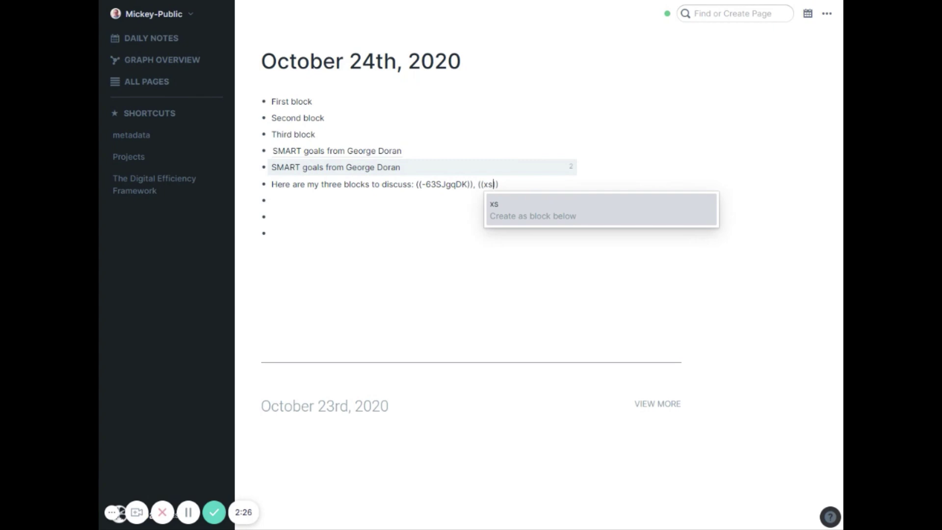
text(econ)
key(Down)
key(Return)
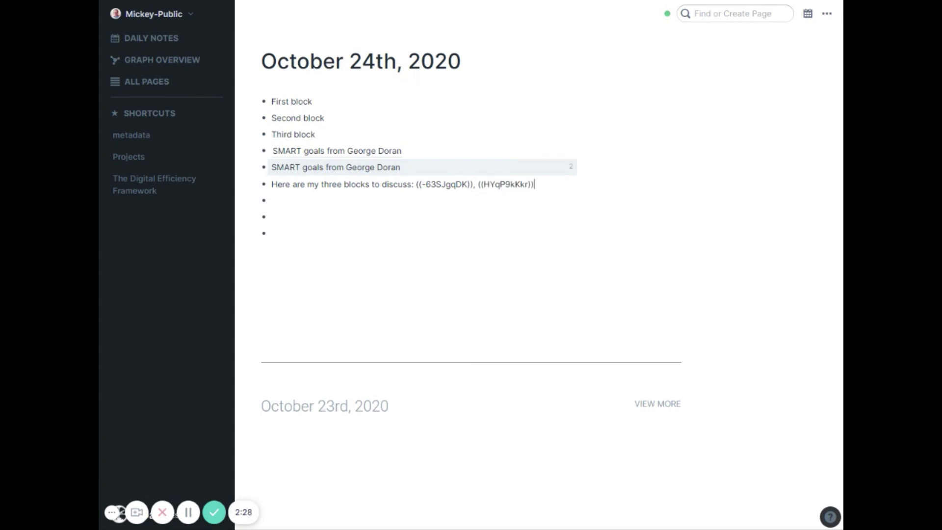
text(and ((thir)
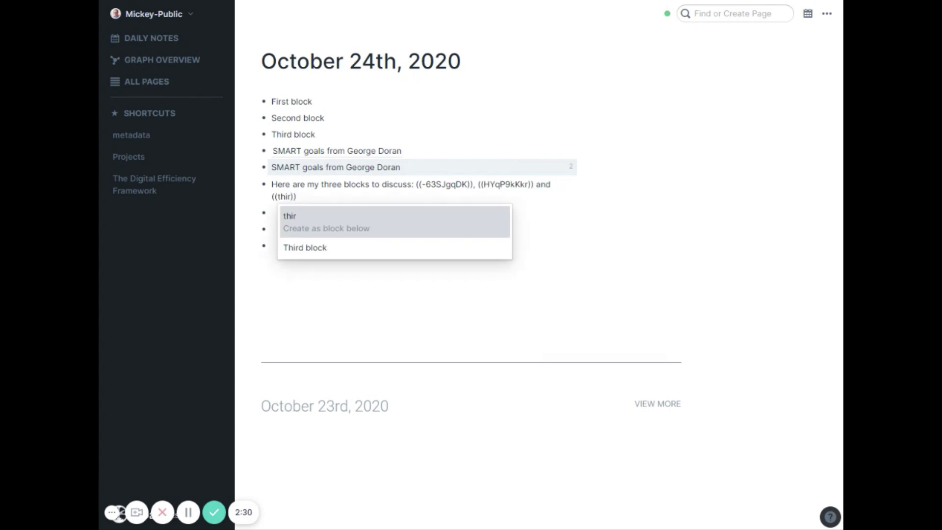
key(Down)
key(Return)
key(Down)
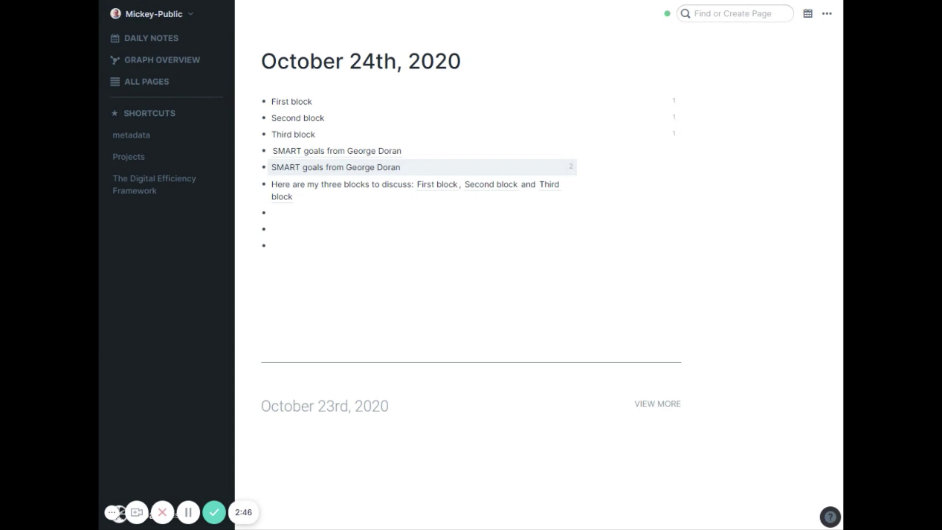
Nest 'Some thoughts on those blocks' under the sentence and toggle First block's linked reference
key(Tab)
text(Some thoughts on those )
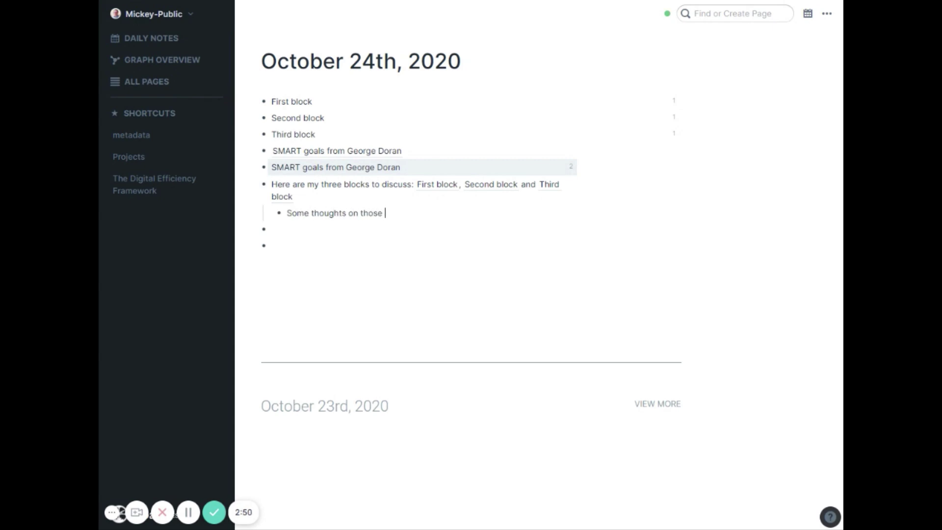
text(blocks)
click(674, 101)
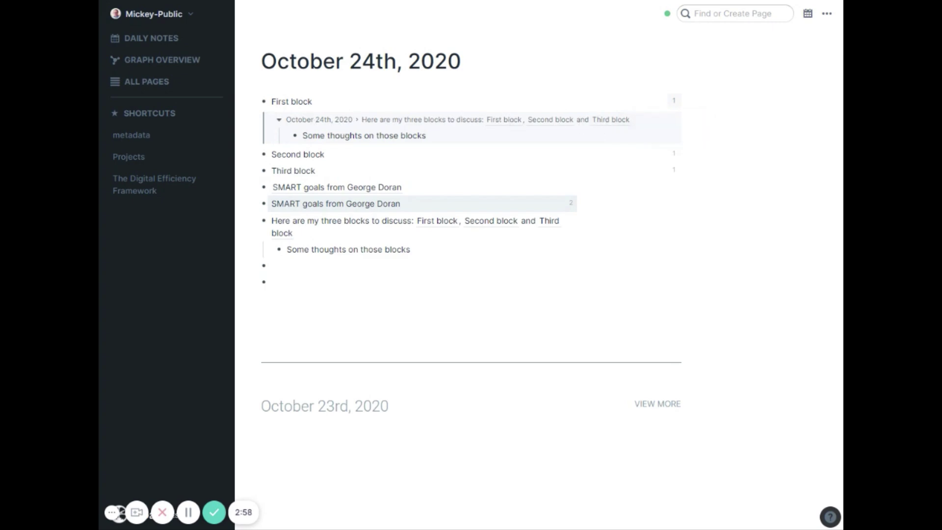
click(674, 100)
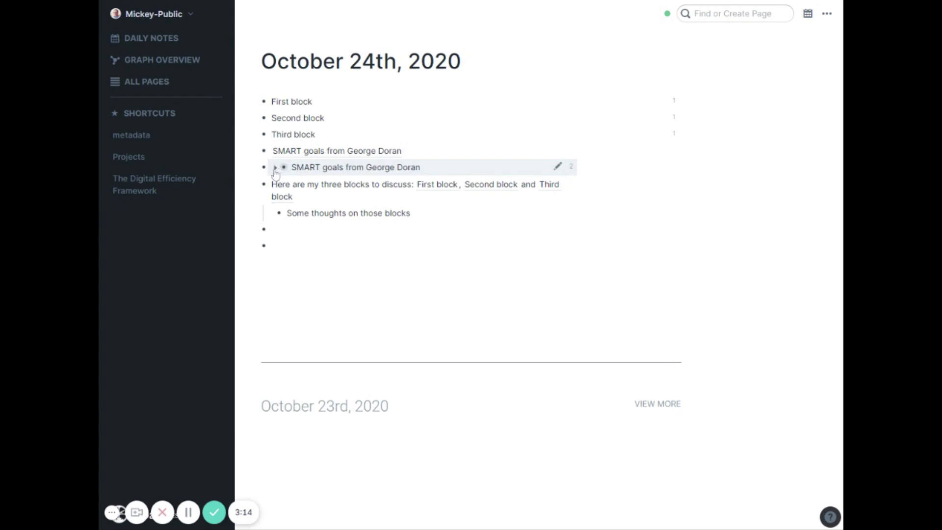
click(276, 169)
click(275, 170)
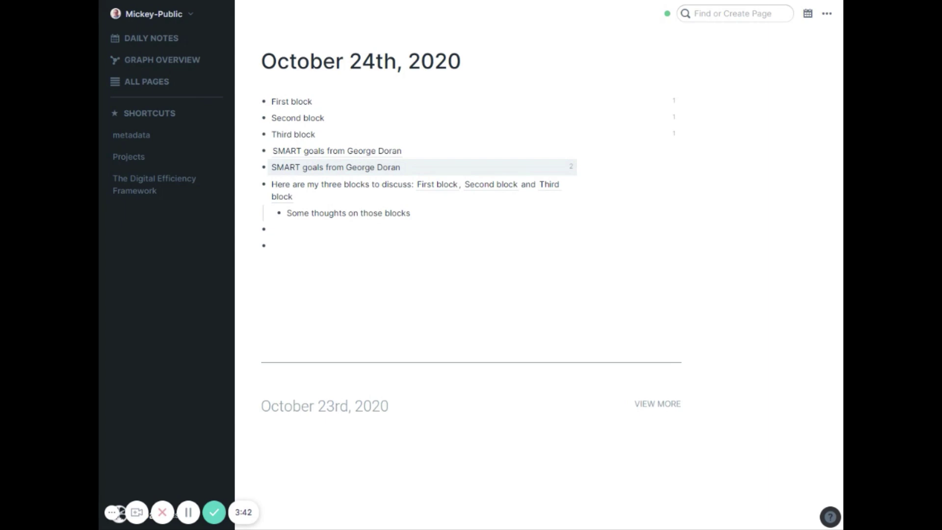
Embed First block in the empty bullet at the bottom of the note
text(/b)
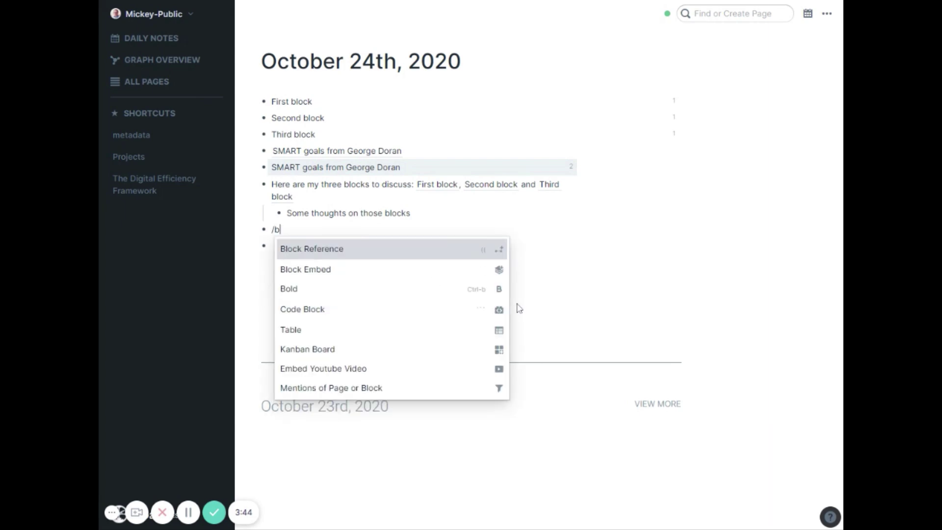
key(BackSpace)
text(em)
key(Return)
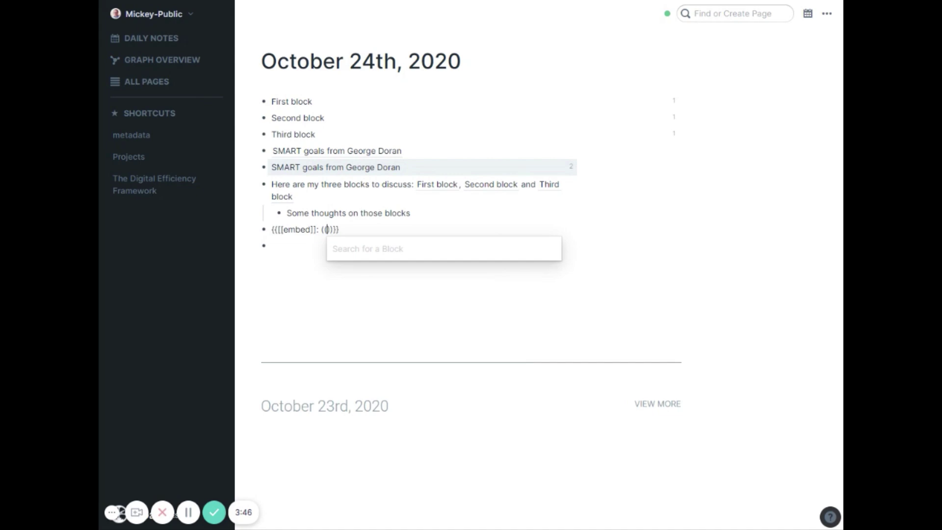
text(first)
key(Return)
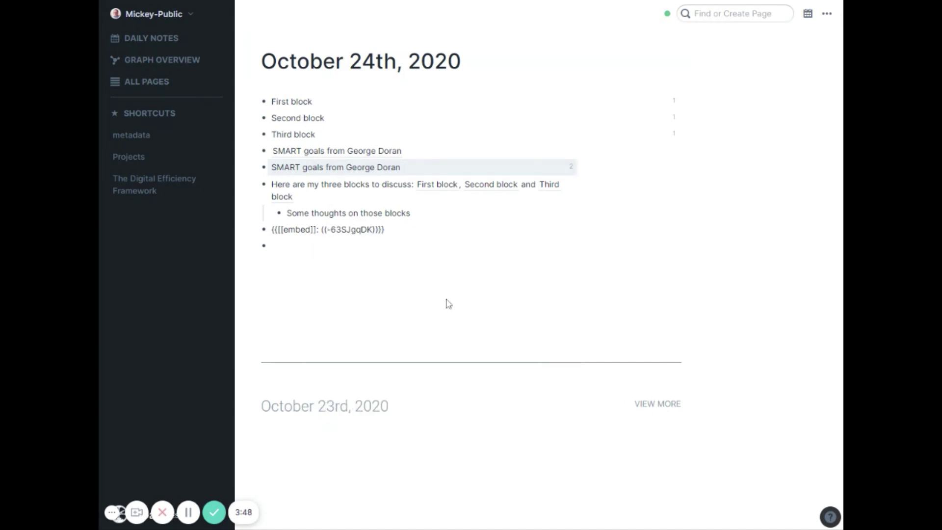
click(402, 260)
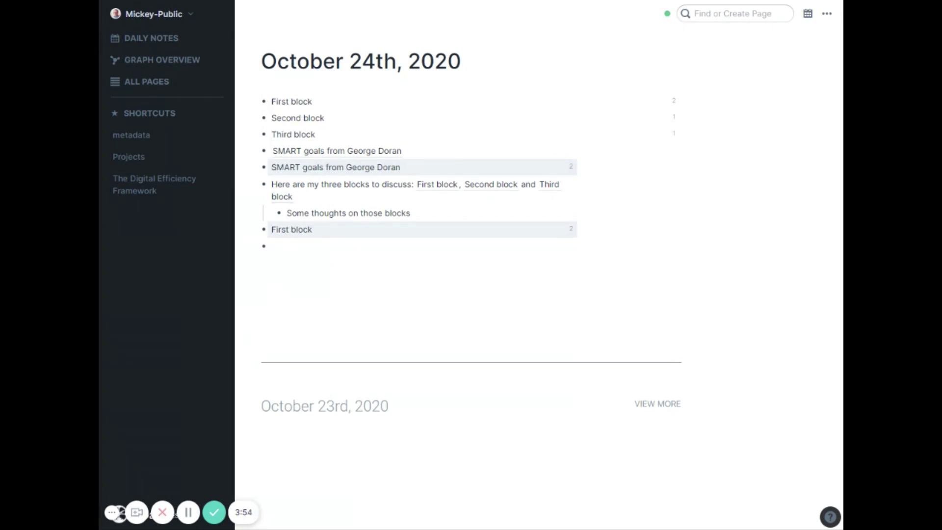
Add a nested child under First block containing an embed of Third block
click(312, 101)
key(Return)
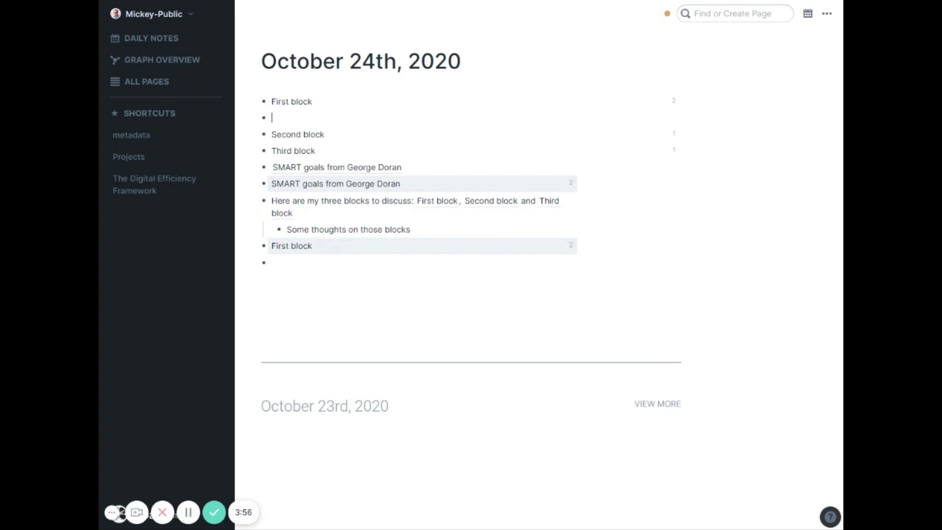
key(Tab)
text(/em)
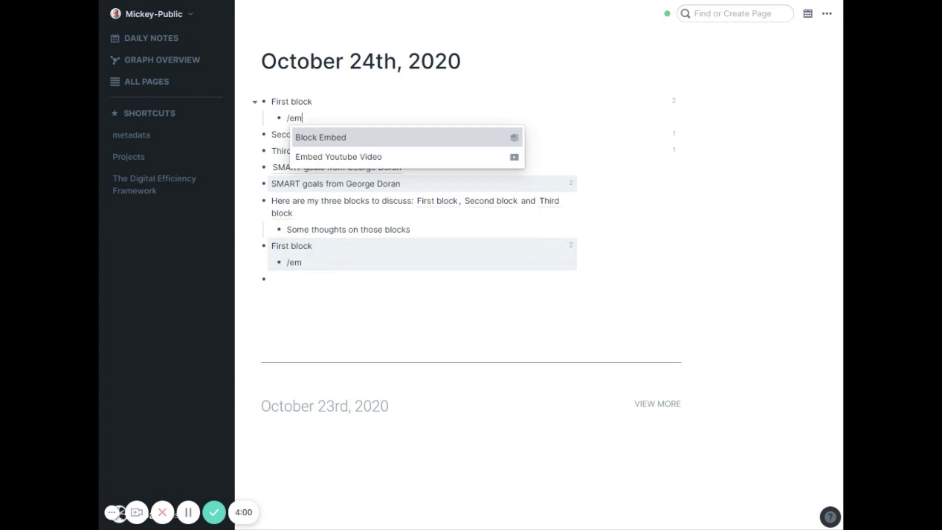
key(Return)
text(third)
key(Down)
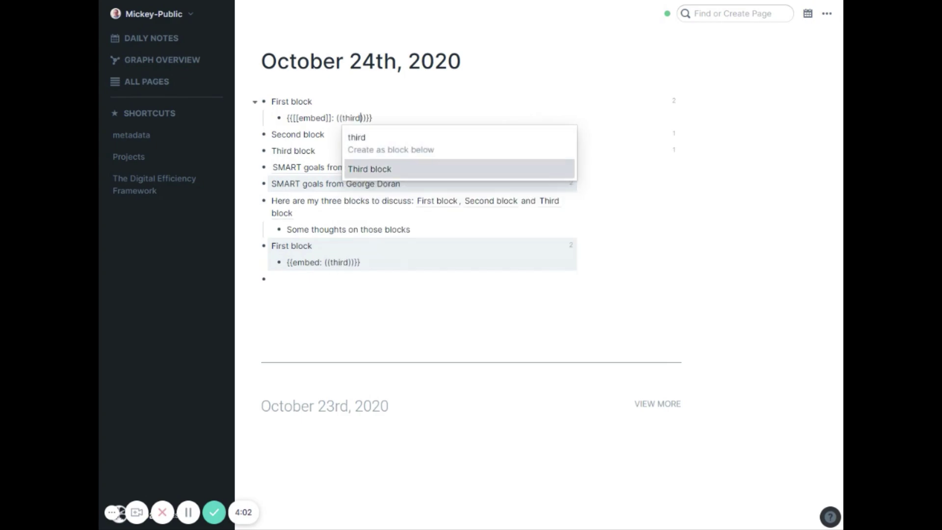
key(Return)
key(Escape)
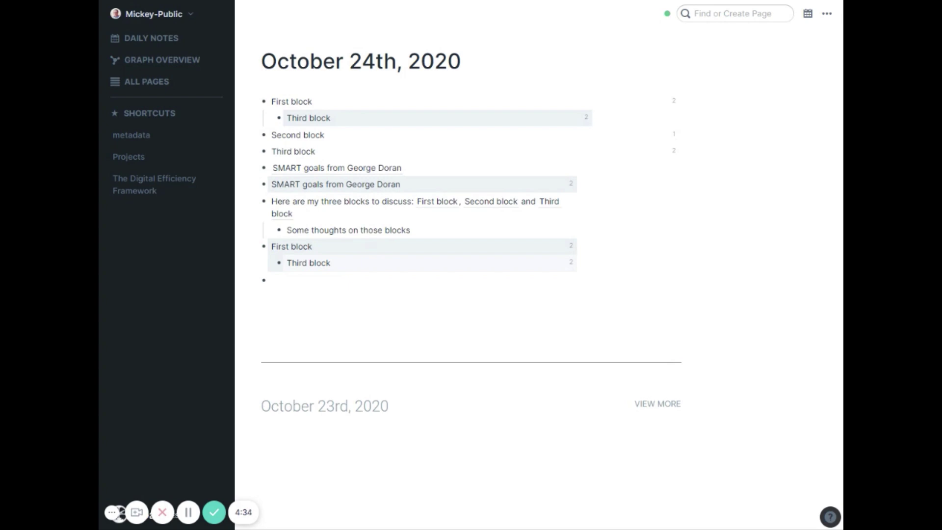
drag(327, 135, 267, 107)
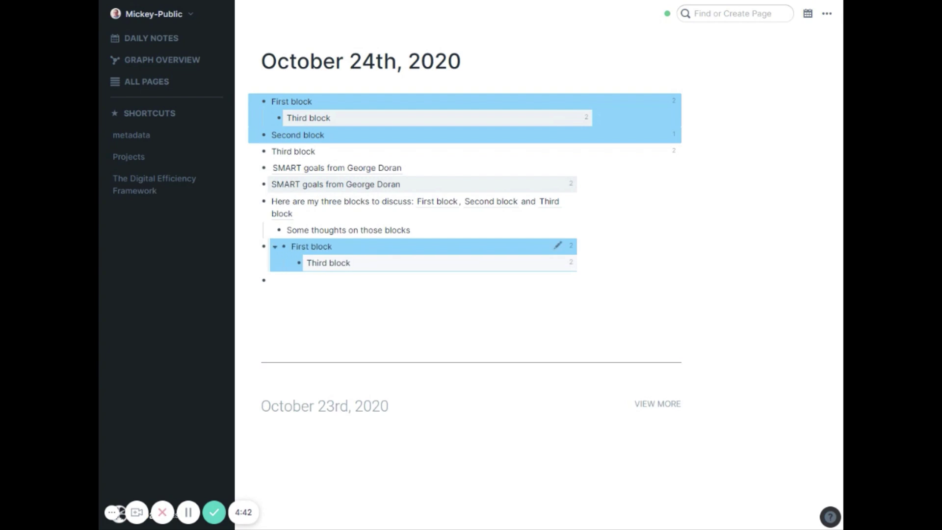
right_click(266, 104)
mouse_move(273, 116)
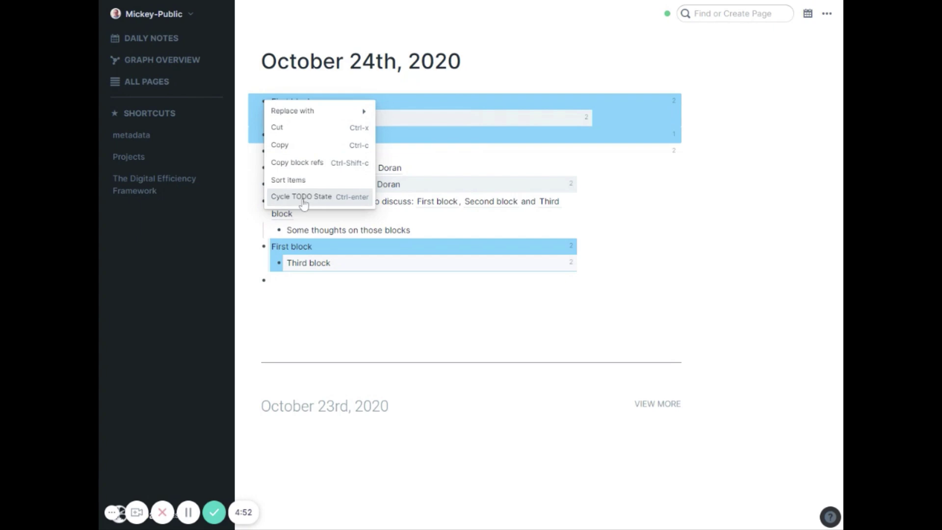
click(395, 139)
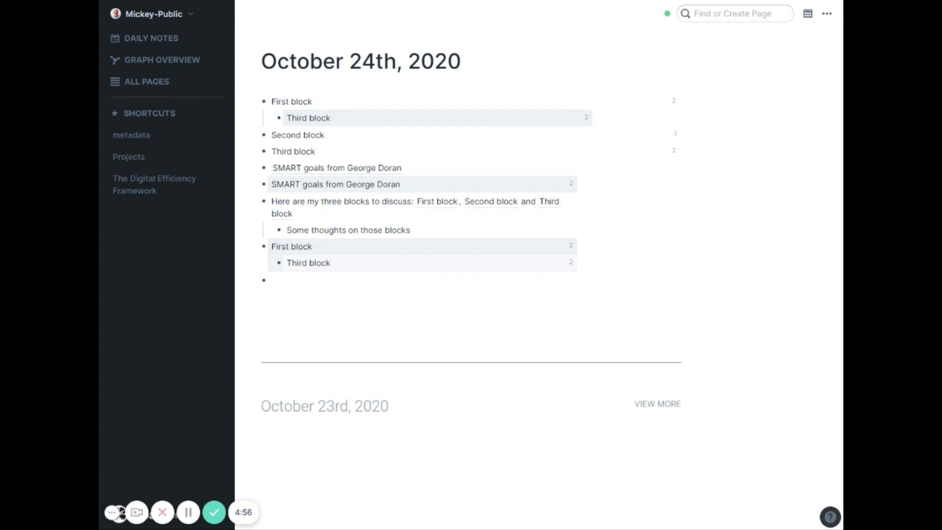
Turn Second block into a TODO with Ctrl+Enter and check it off as done
key(ctrl+Return)
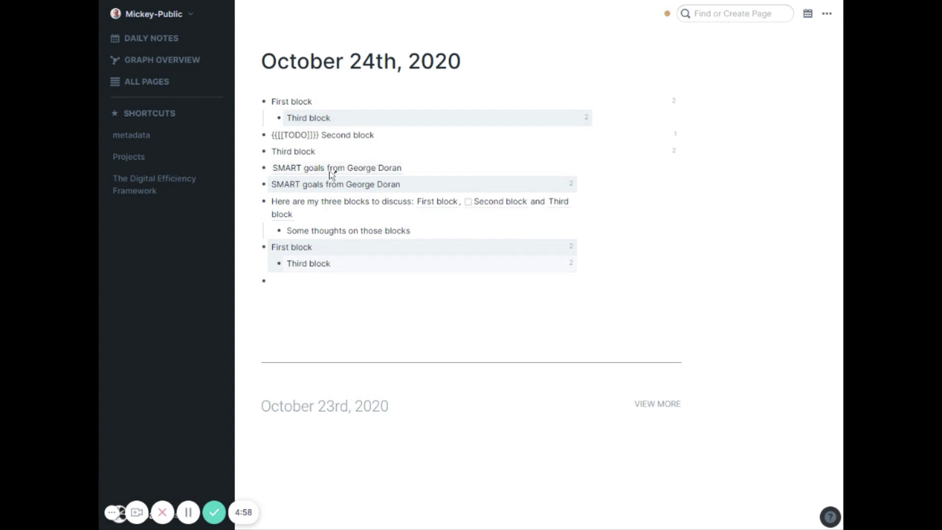
key(Down)
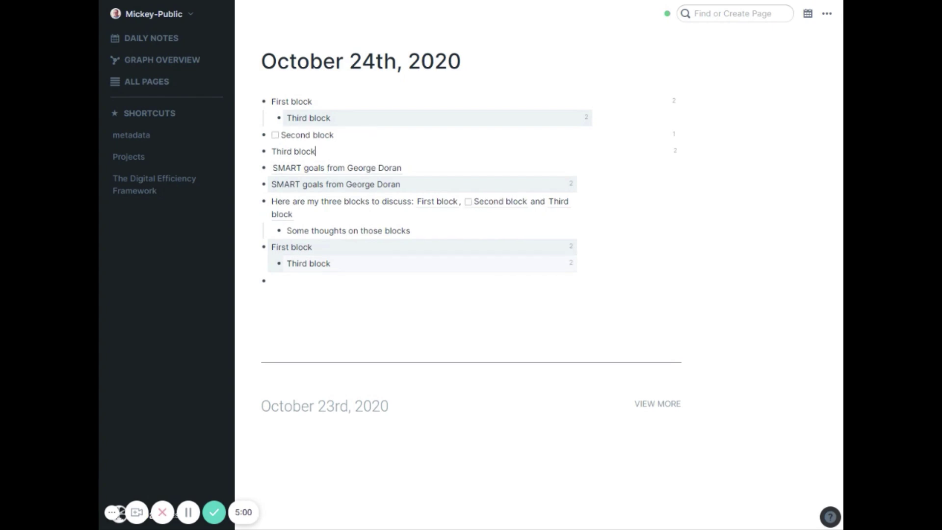
click(275, 136)
click(375, 135)
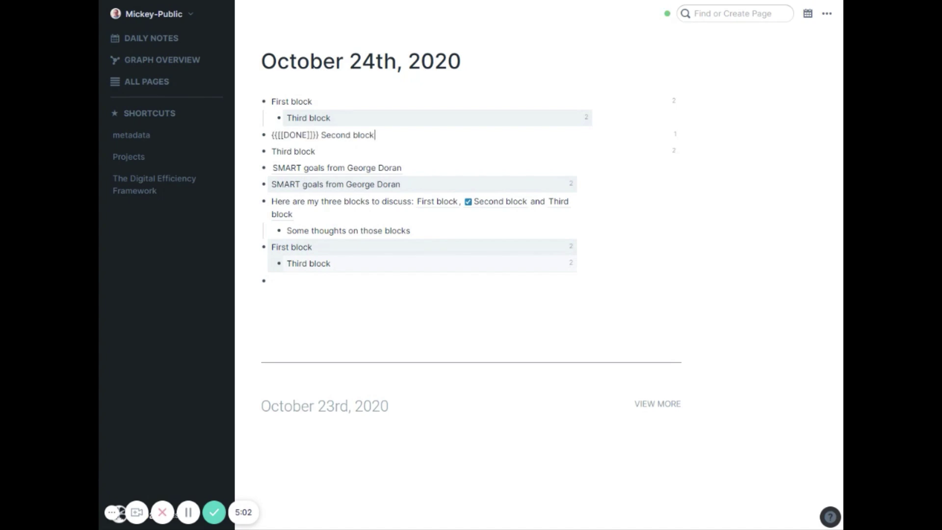
key(ctrl+Return)
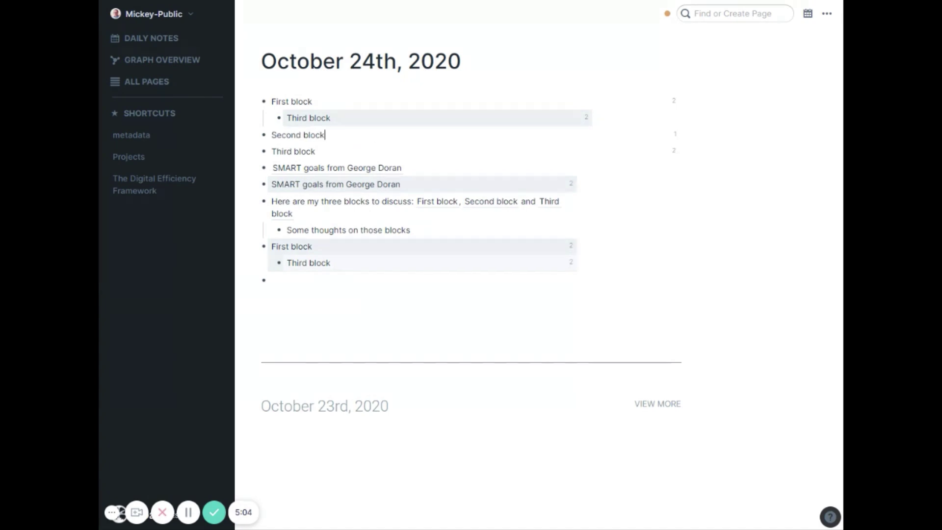
key(ctrl+Return)
key(ctrl+Return)
key(ctrl+Return)
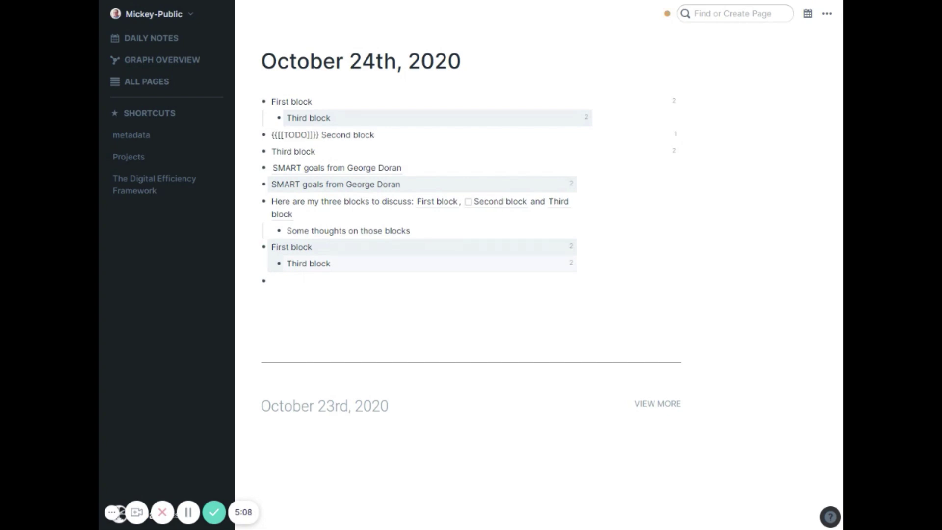
Select First block, its child and Second block, then apply Cycle TODO State
drag(375, 135, 247, 105)
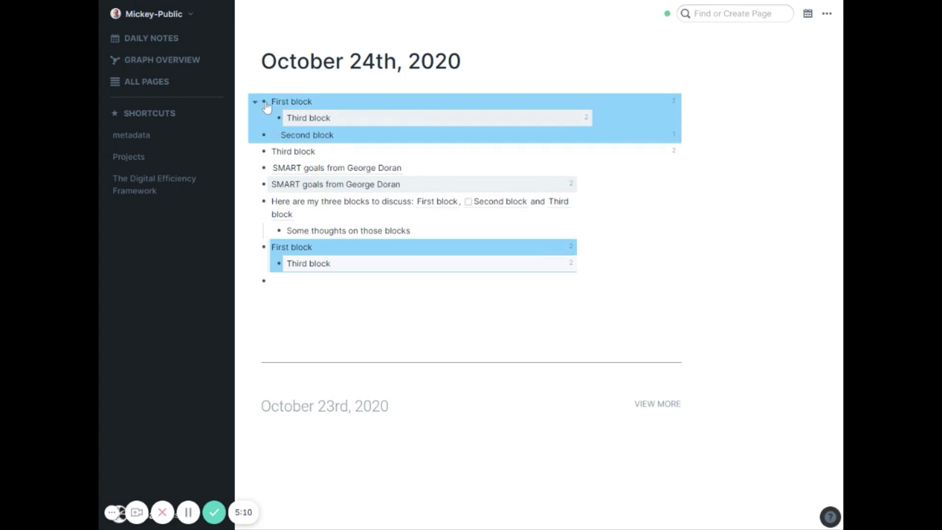
right_click(266, 103)
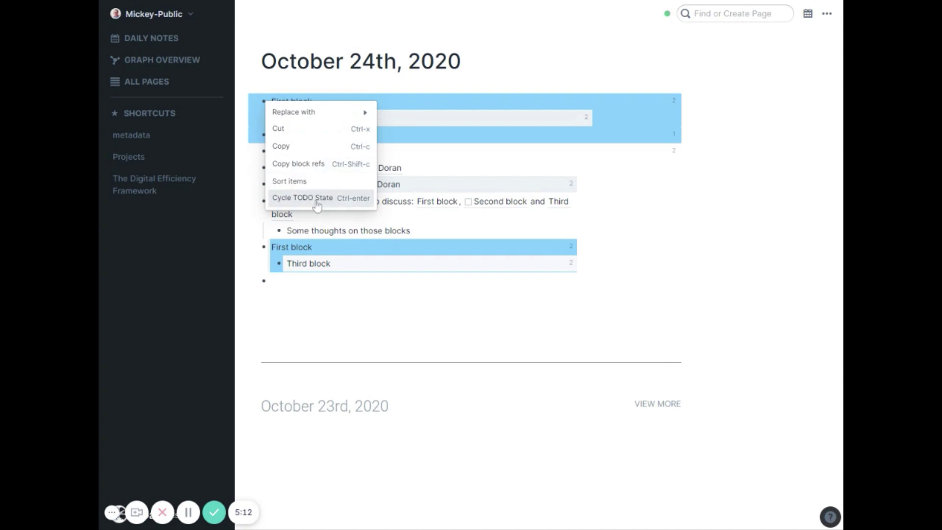
key(Escape)
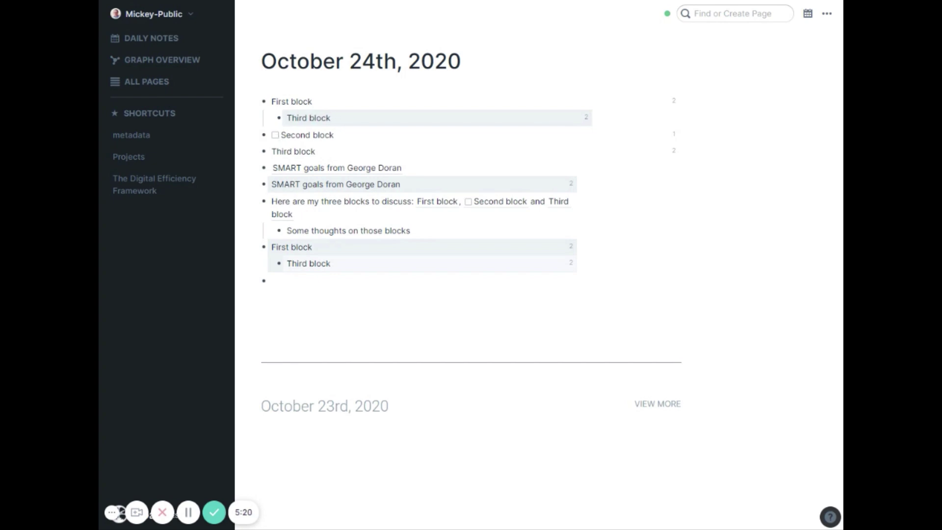
drag(304, 136, 259, 99)
right_click(260, 100)
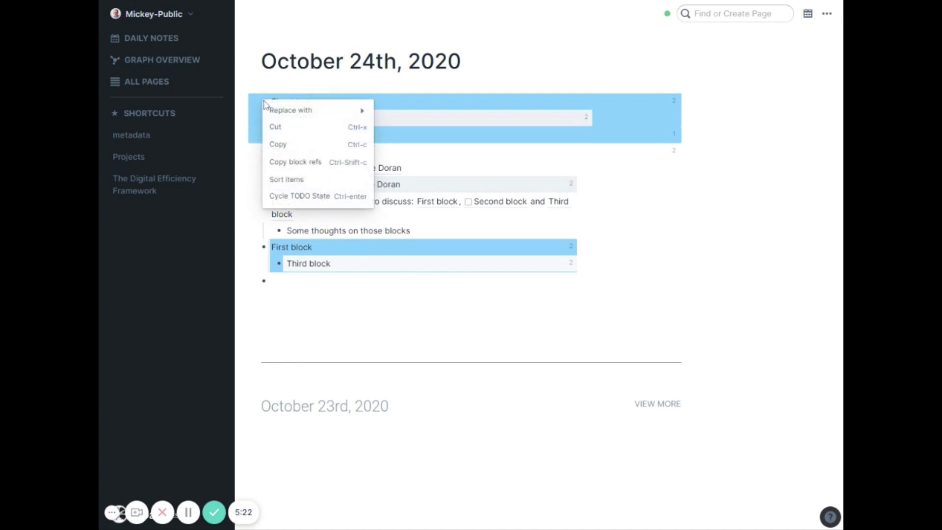
click(287, 196)
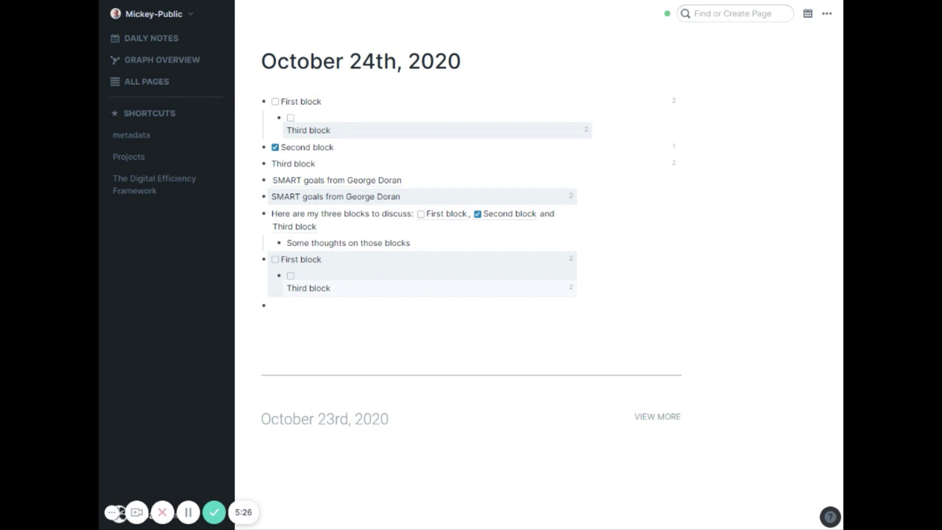
drag(304, 135, 259, 98)
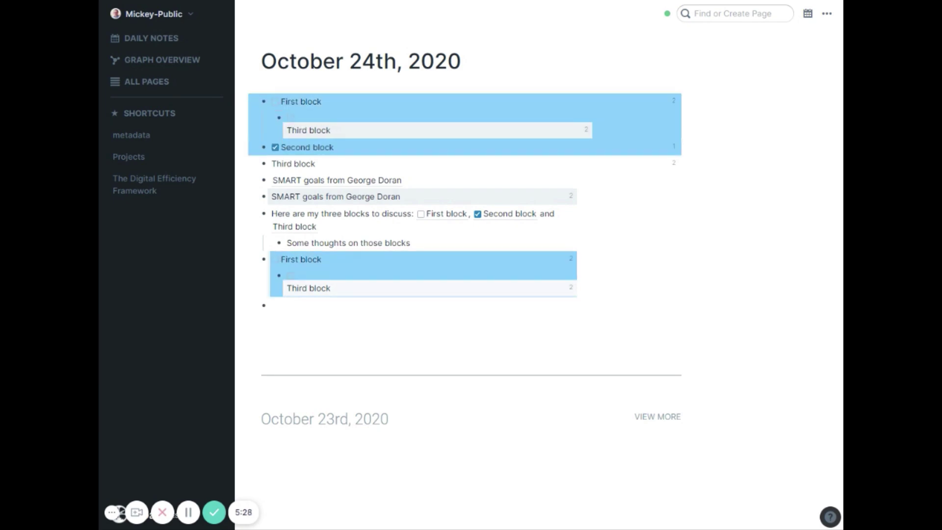
key(ctrl+Return)
key(ctrl+Return)
key(ctrl+Return)
key(ctrl+Return)
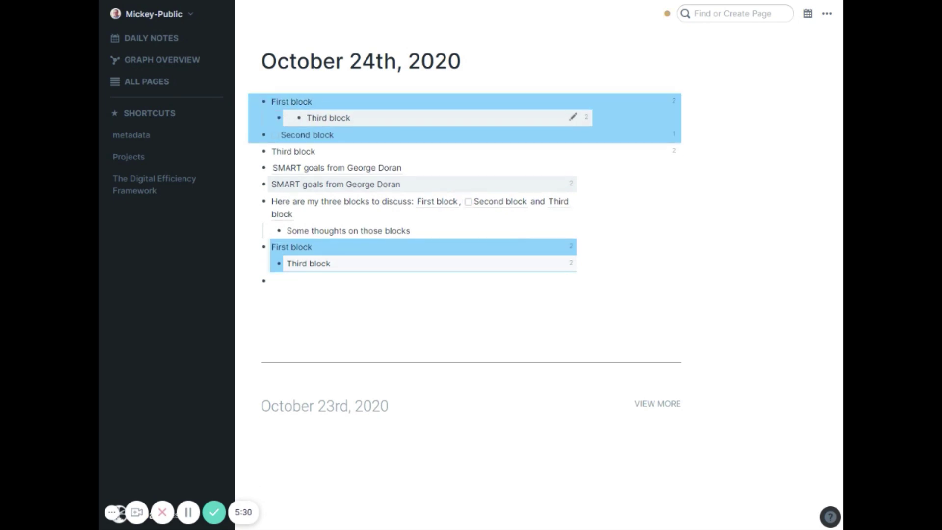
key(ctrl+Return)
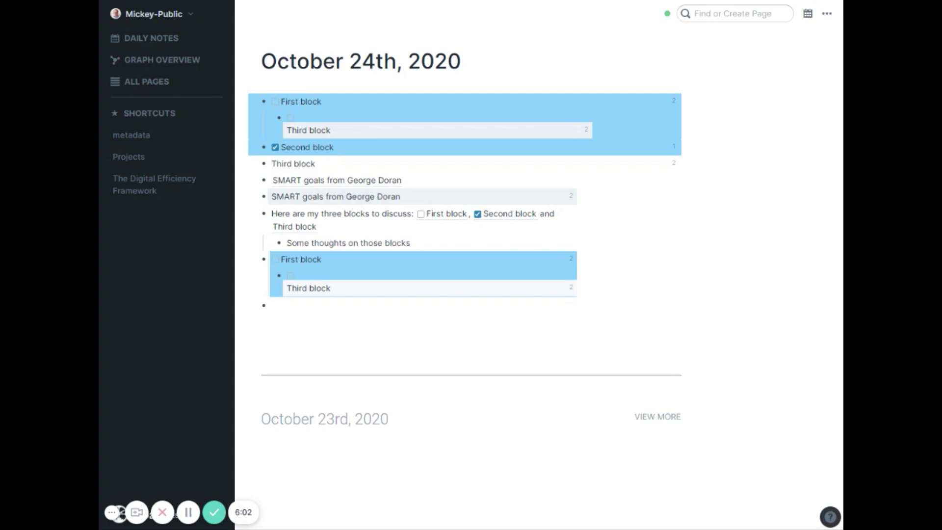
Clear the selection and show First block's two references inline via its count '2'
click(330, 243)
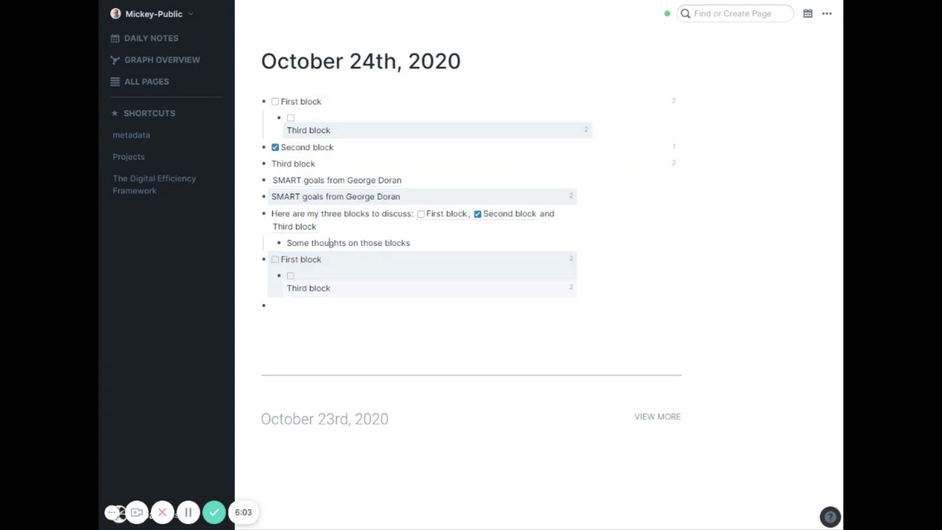
click(674, 101)
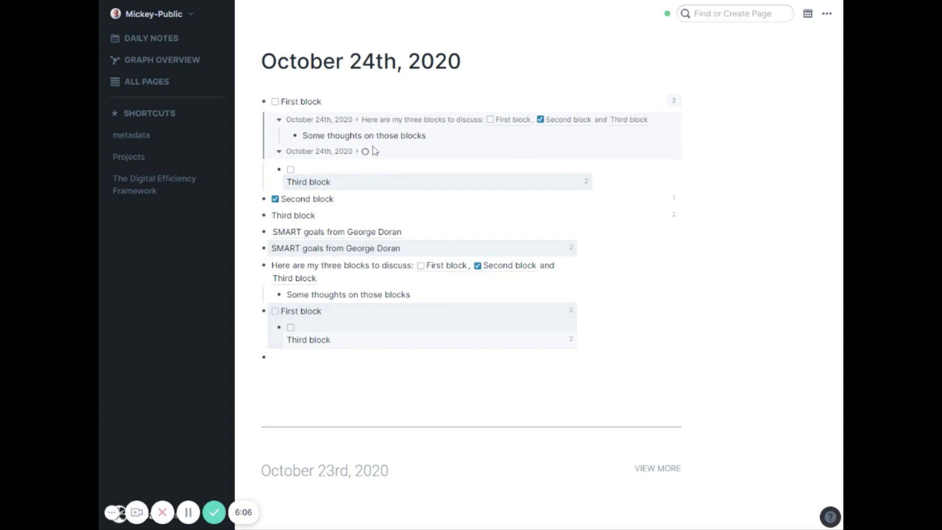